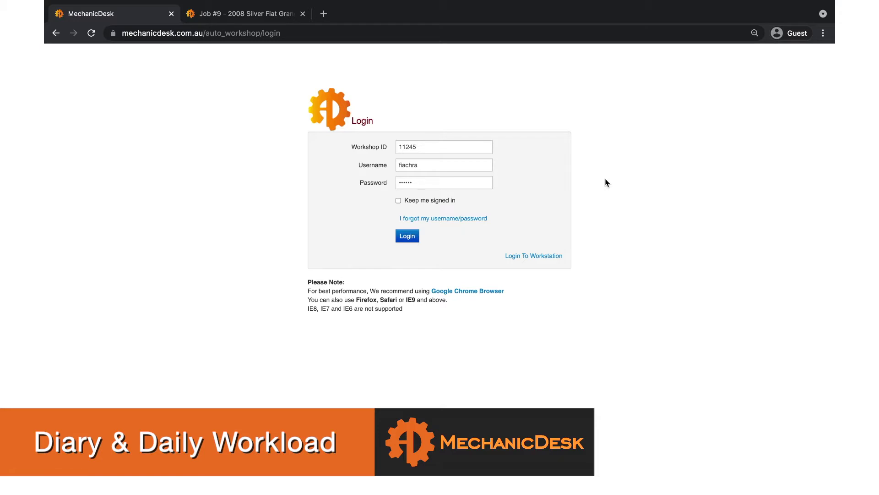
Log in to the workshop account with the prefilled workshop ID, username and password.
{"action": "left_click", "coordinate": [406, 236]}
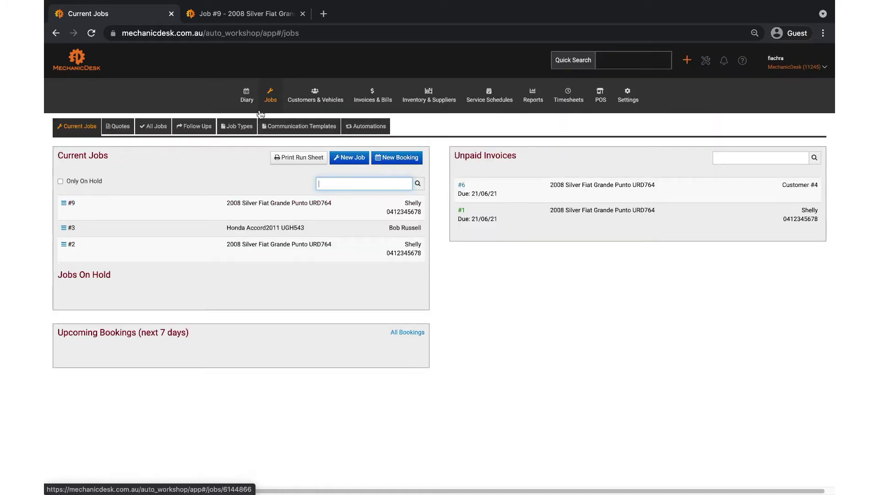
Open the Workshop Diary showing the week of Aug 29 to Sep 4 2021.
{"action": "left_click", "coordinate": [245, 95]}
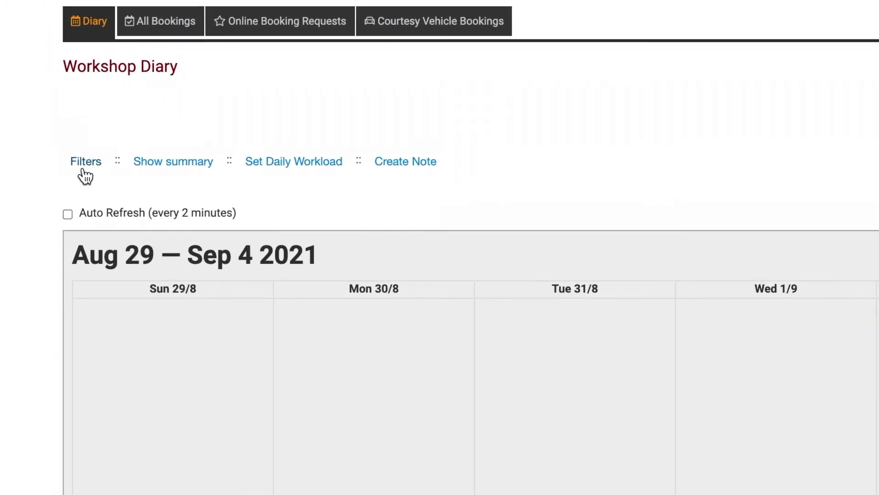
{"action": "left_click", "coordinate": [84, 170]}
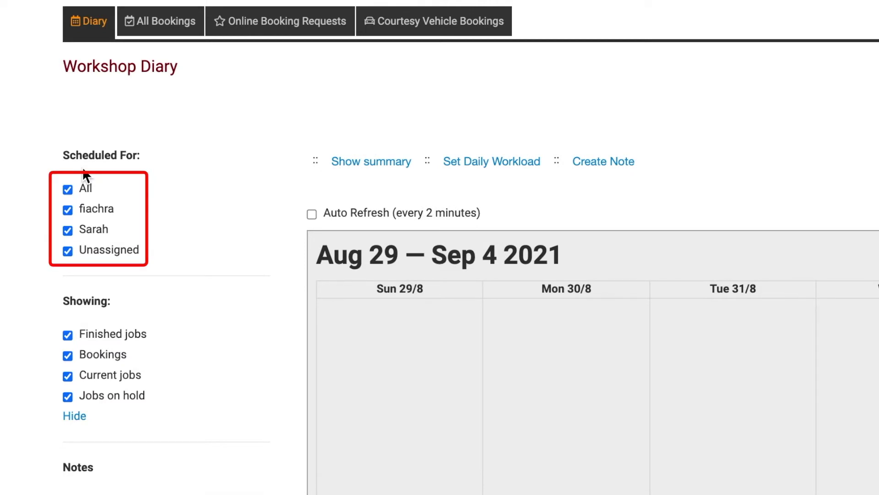
{"action": "left_click", "coordinate": [74, 417]}
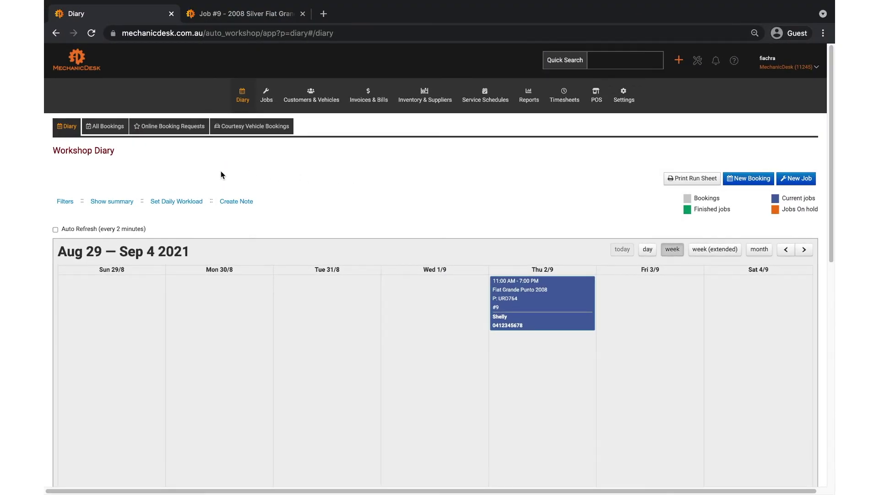
Show the diary summary so Thursday lists one 8-hour job against 16 hours capacity.
{"action": "left_click", "coordinate": [112, 201]}
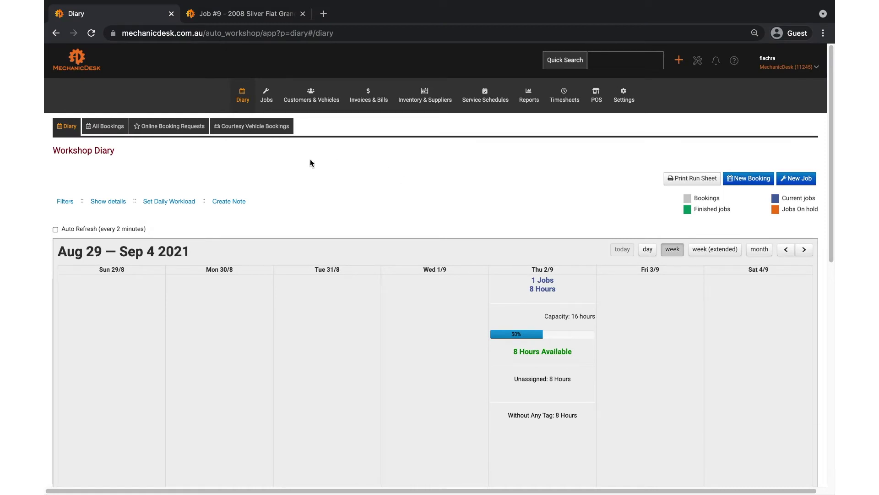
Save a 16-hour daily workload, 9 am to 5 pm, Monday to Friday.
{"action": "left_click", "coordinate": [178, 207]}
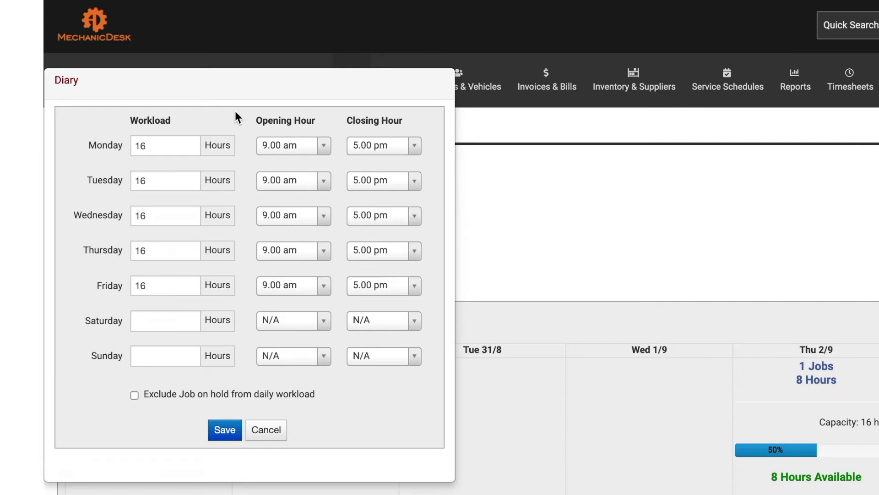
{"action": "left_click", "coordinate": [224, 429]}
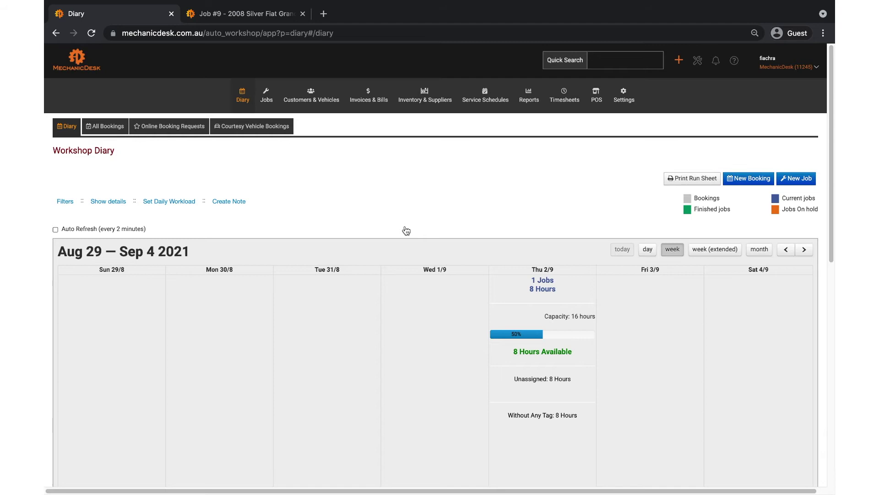
{"action": "left_click", "coordinate": [248, 16]}
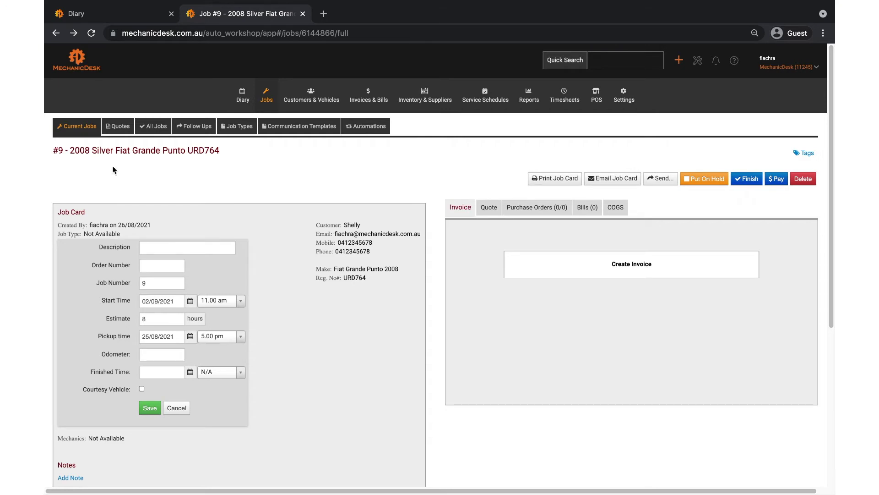
{"action": "left_click", "coordinate": [120, 15]}
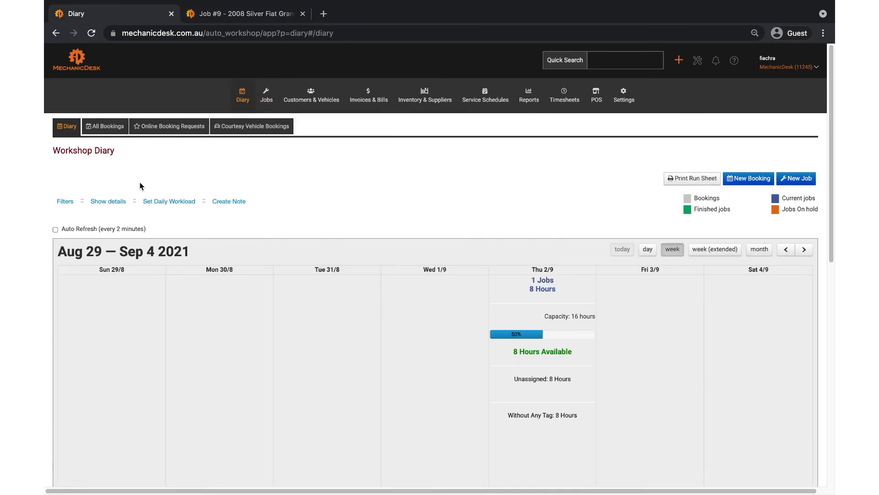
Mark the Fri 3/9 column as fully booked.
{"action": "left_click", "coordinate": [622, 307]}
{"action": "left_click", "coordinate": [626, 371]}
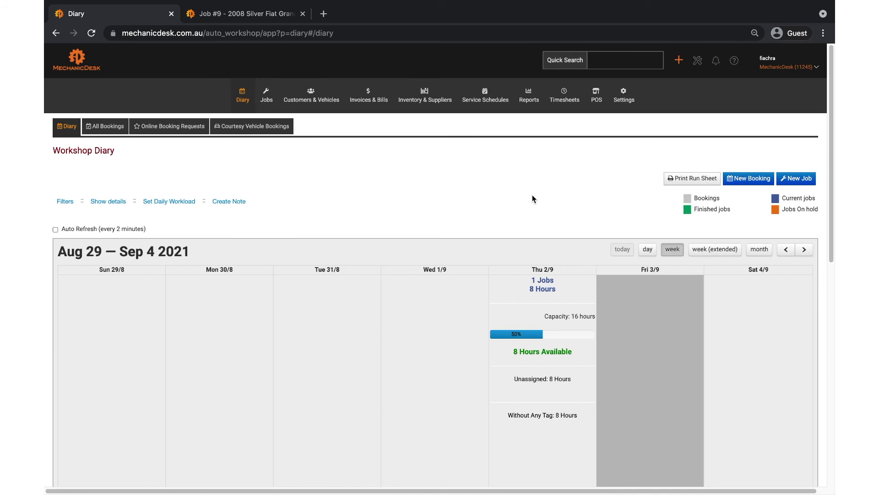
Show Monday, Aug 30, 2021 in day view with the staff timeline.
{"action": "left_click", "coordinate": [650, 251]}
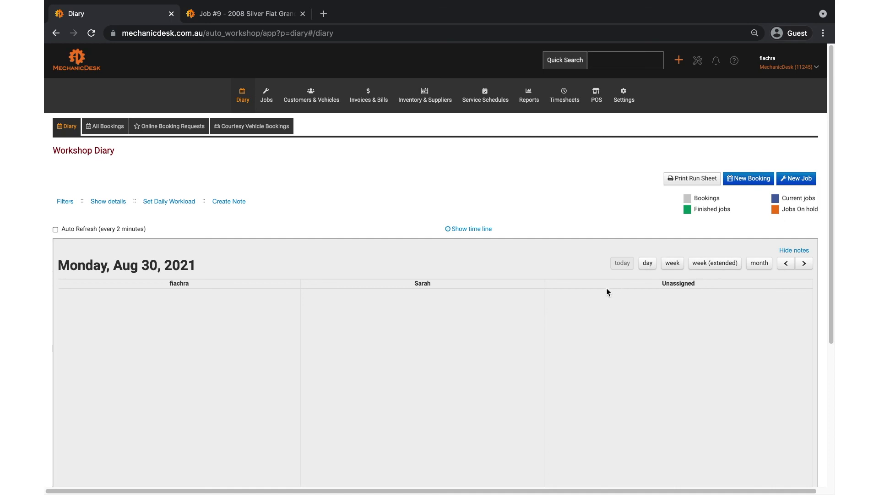
{"action": "left_click", "coordinate": [481, 229]}
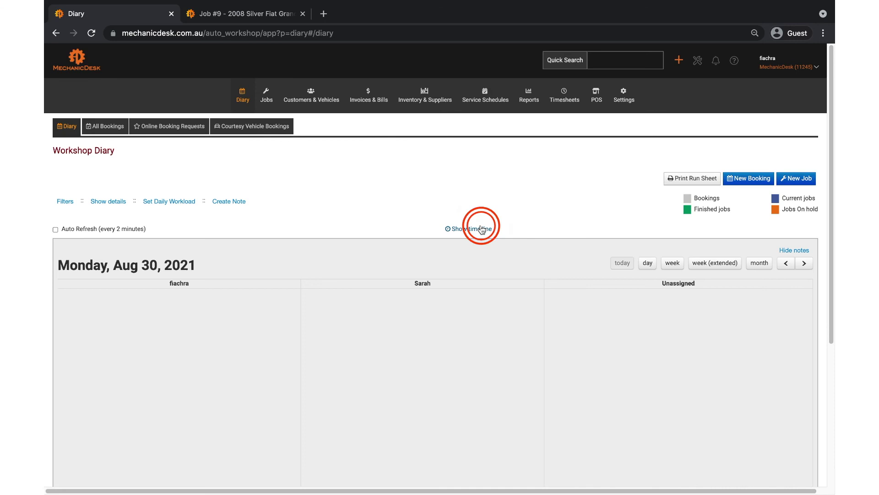